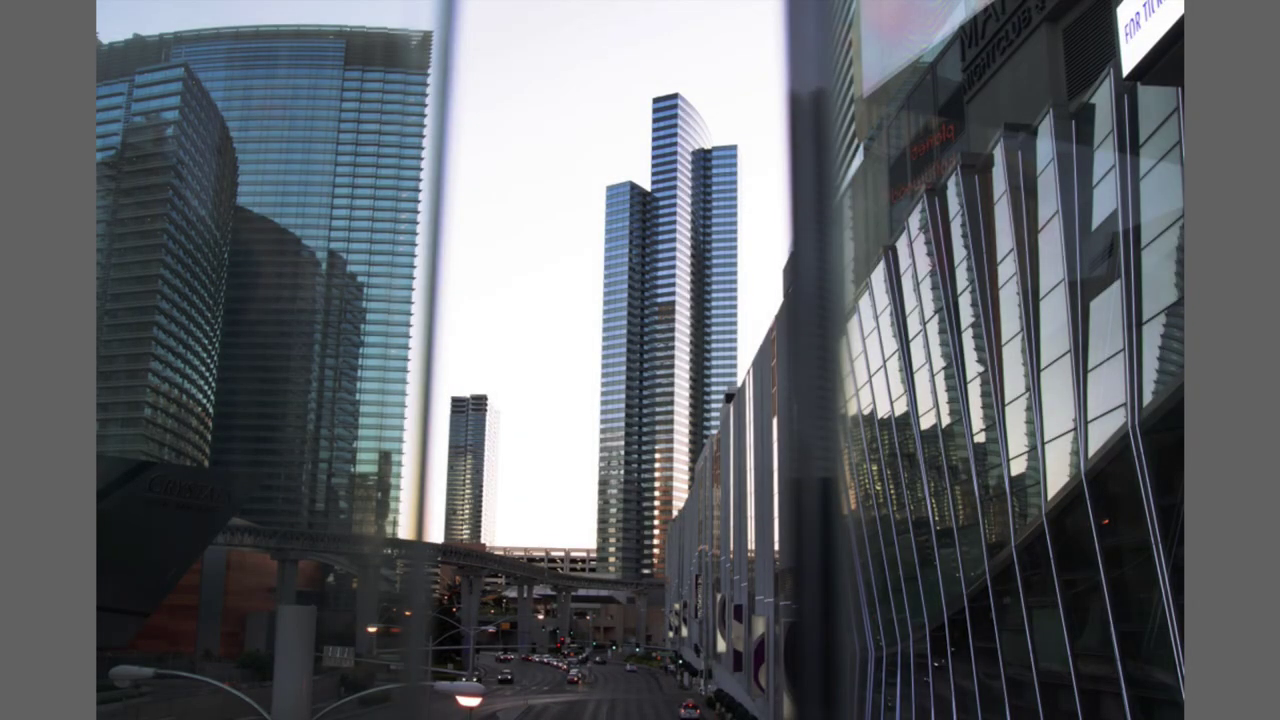
Step: Review the full-screen photos up to the street-sign sunset and return to the thumbnails around it
key("Right")
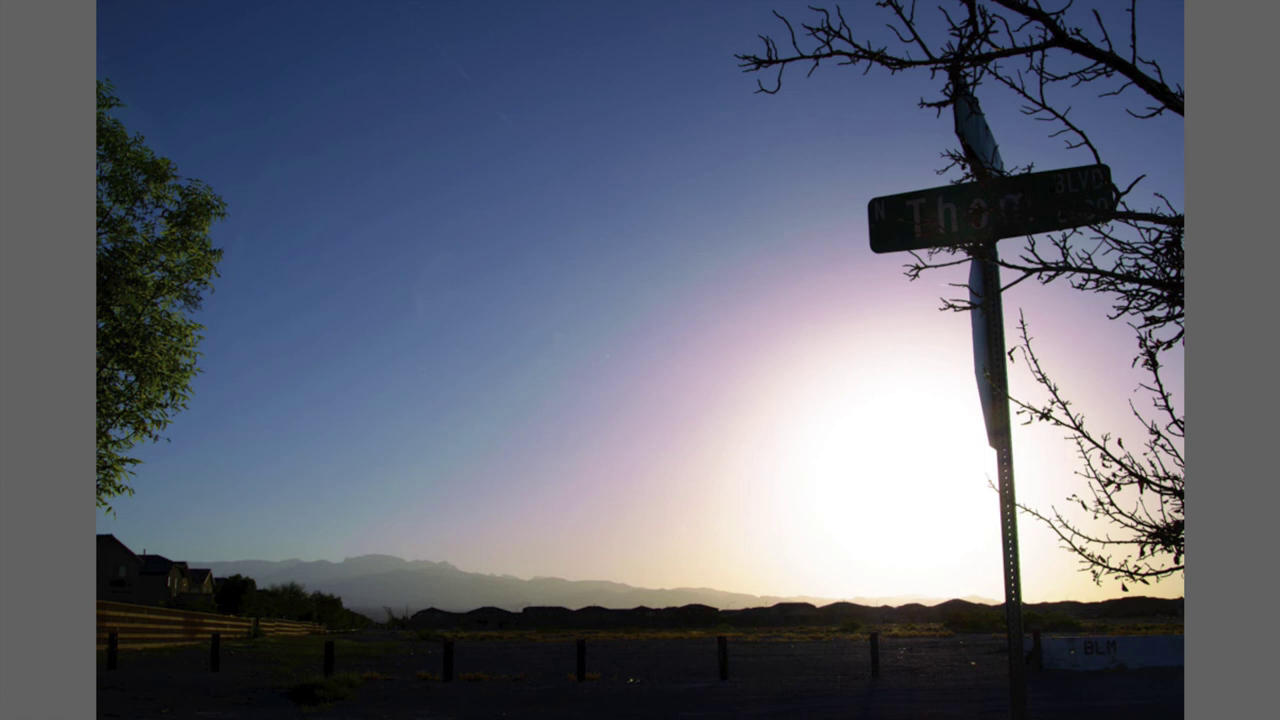
key("space")
scroll(430, 199, "up", 5)
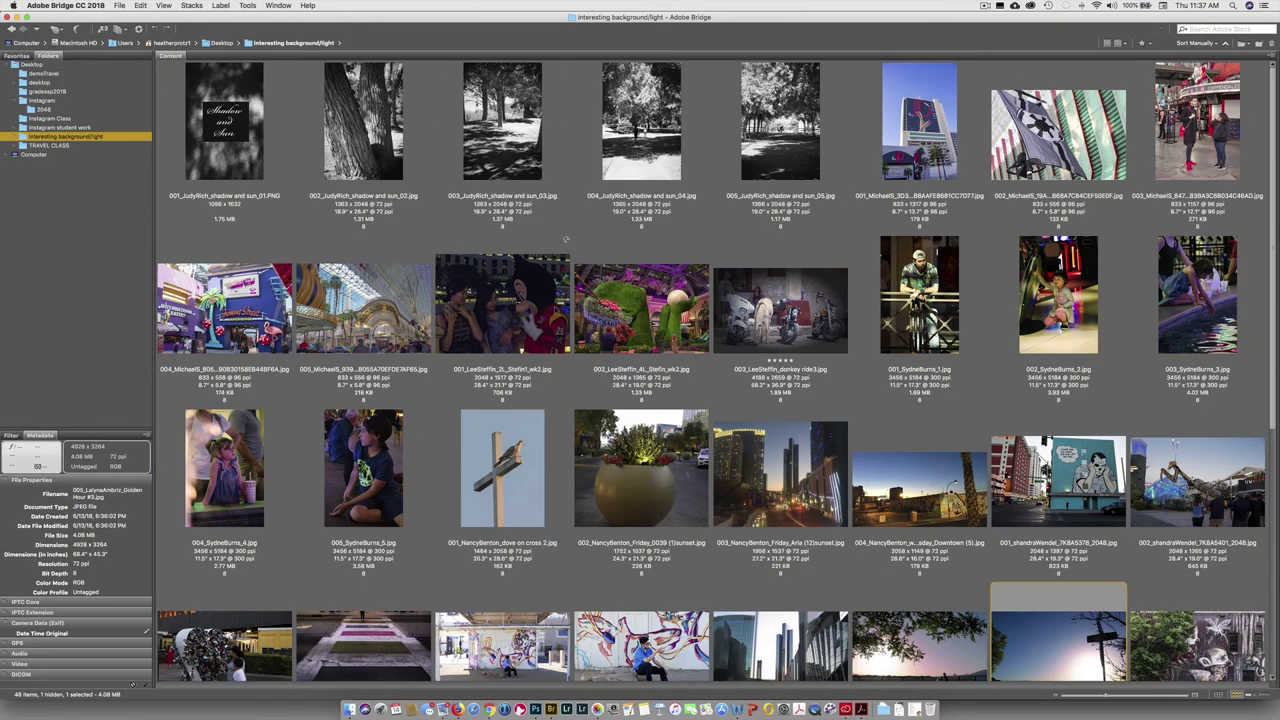
scroll(710, 370, "down", 3)
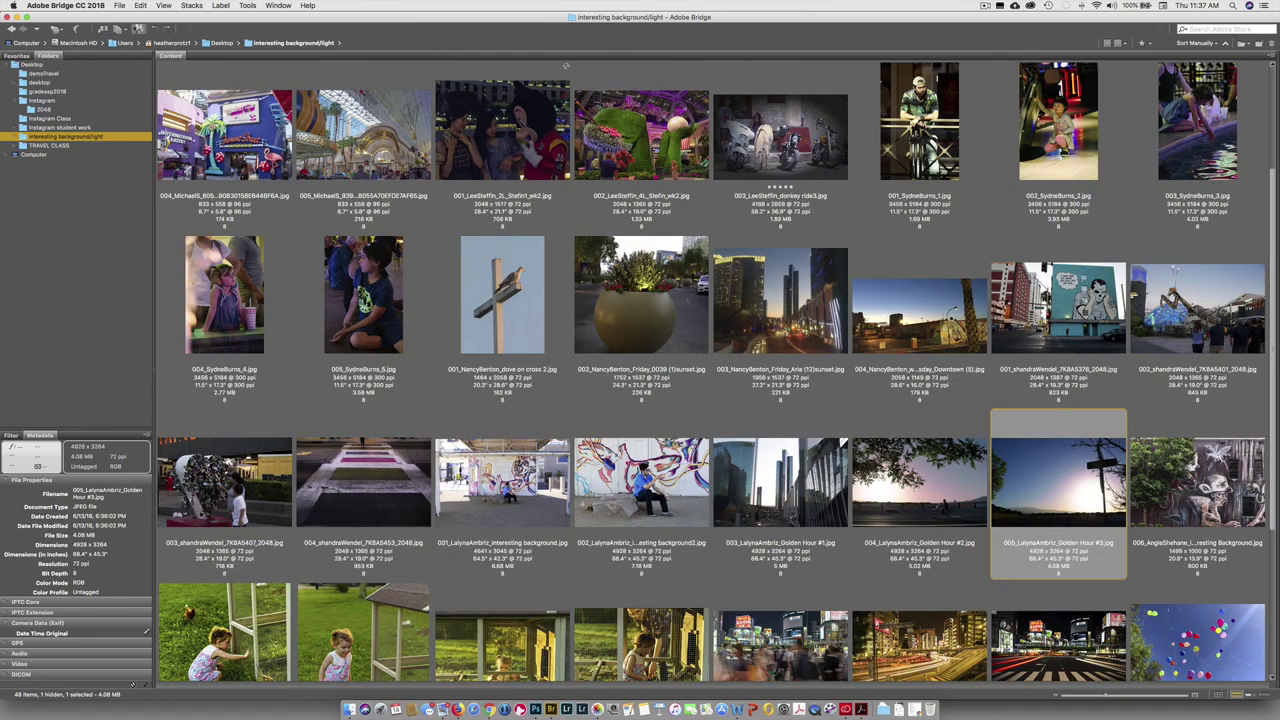
key("super+r")
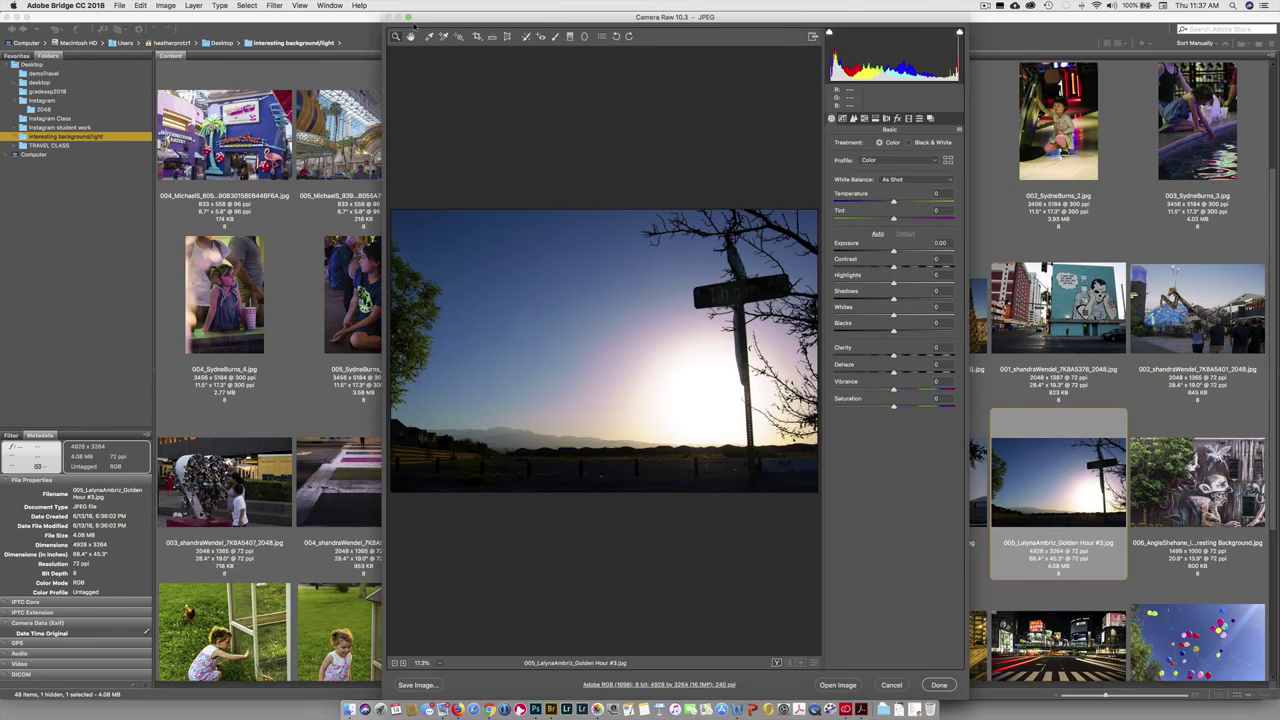
left_click(408, 17)
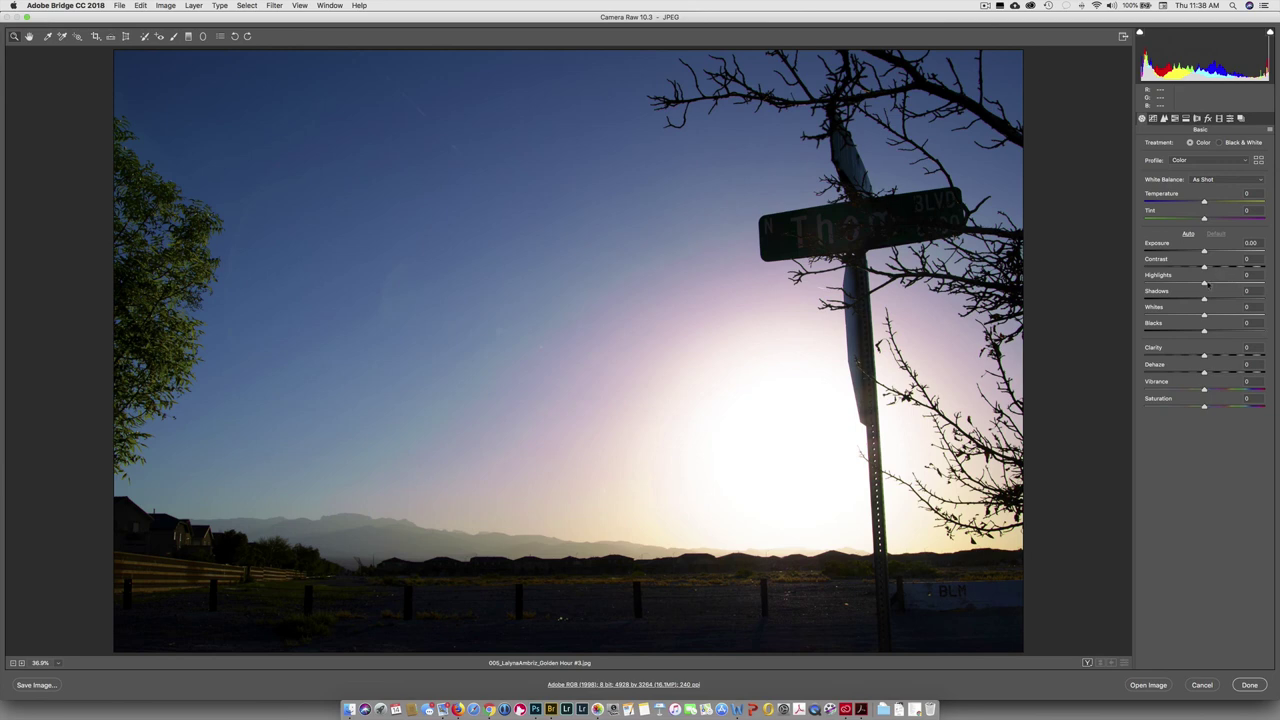
left_click_drag(1204, 299, 1241, 301)
left_click(1203, 685)
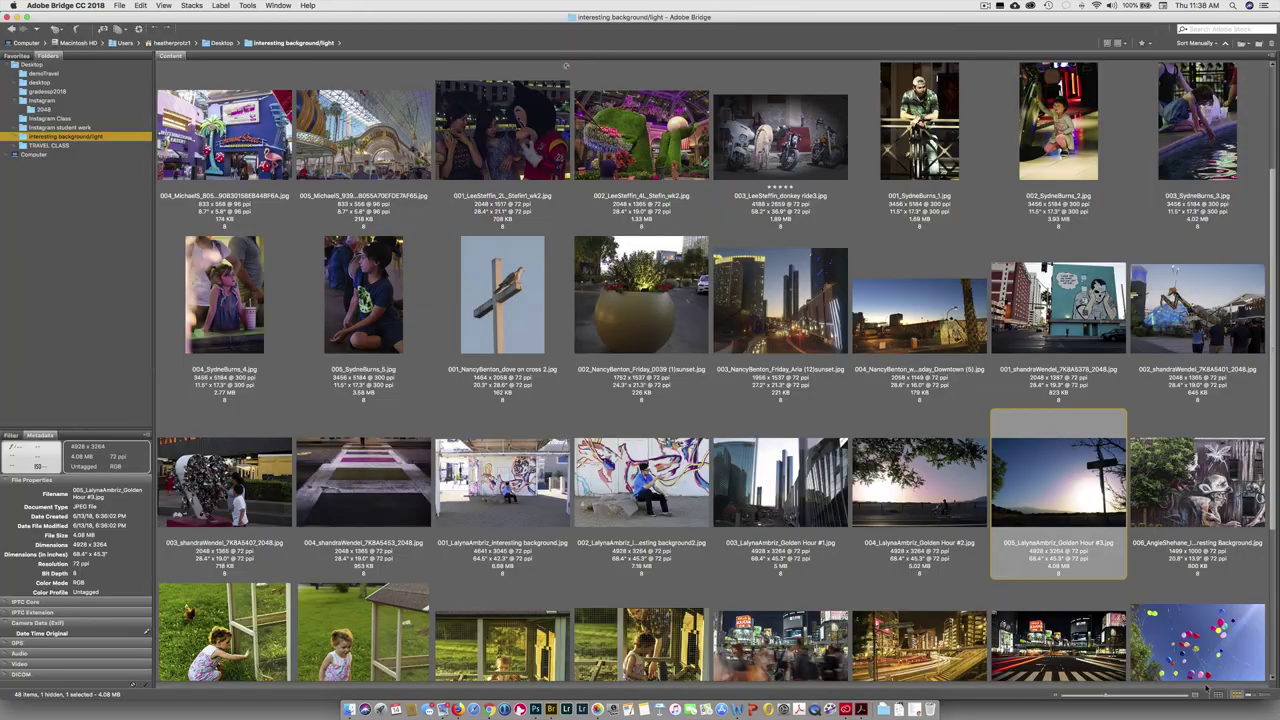
Step: Open the street-sign sunset JPG in Photoshop at full window size and duplicate its background layer
double_click(1078, 494)
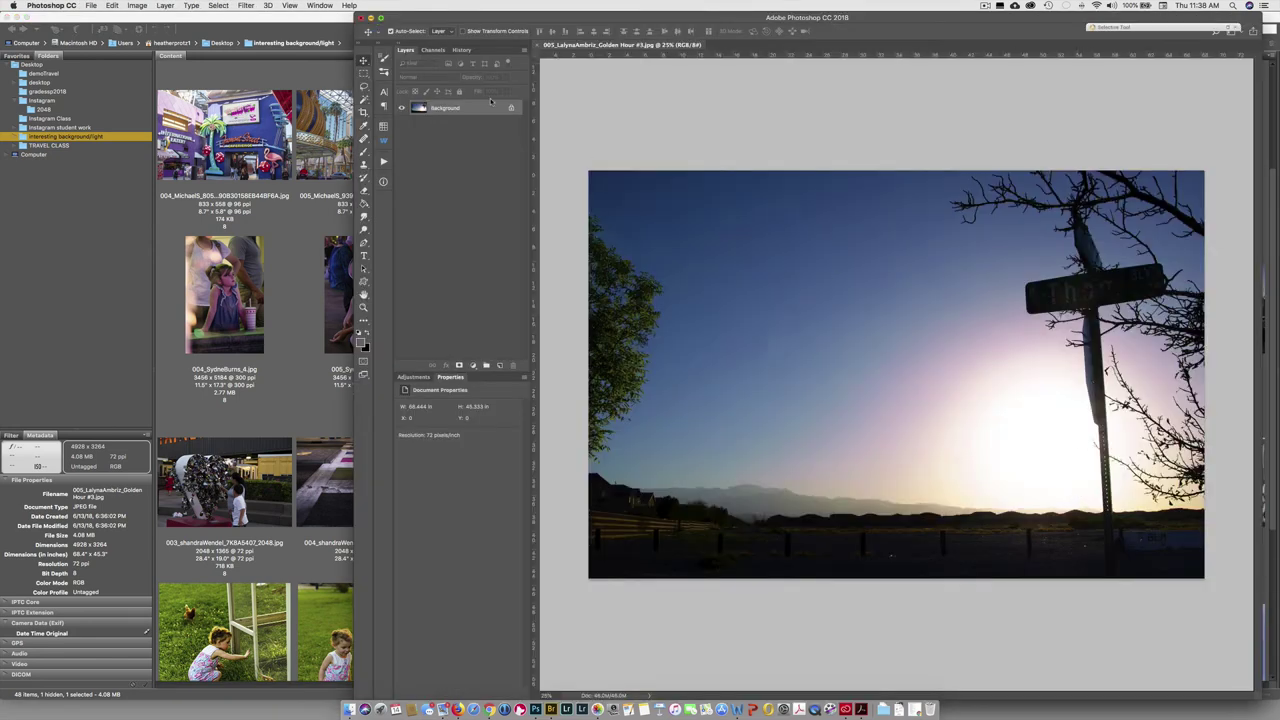
key("super+j")
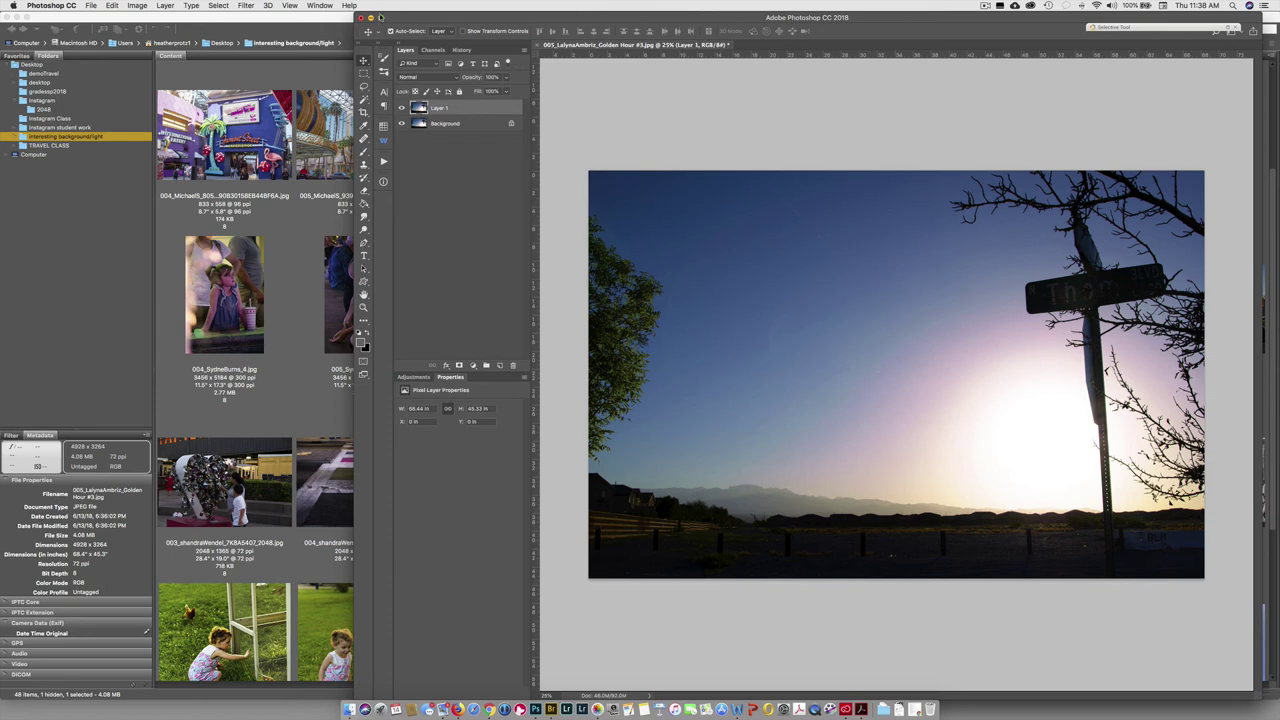
left_click(380, 18)
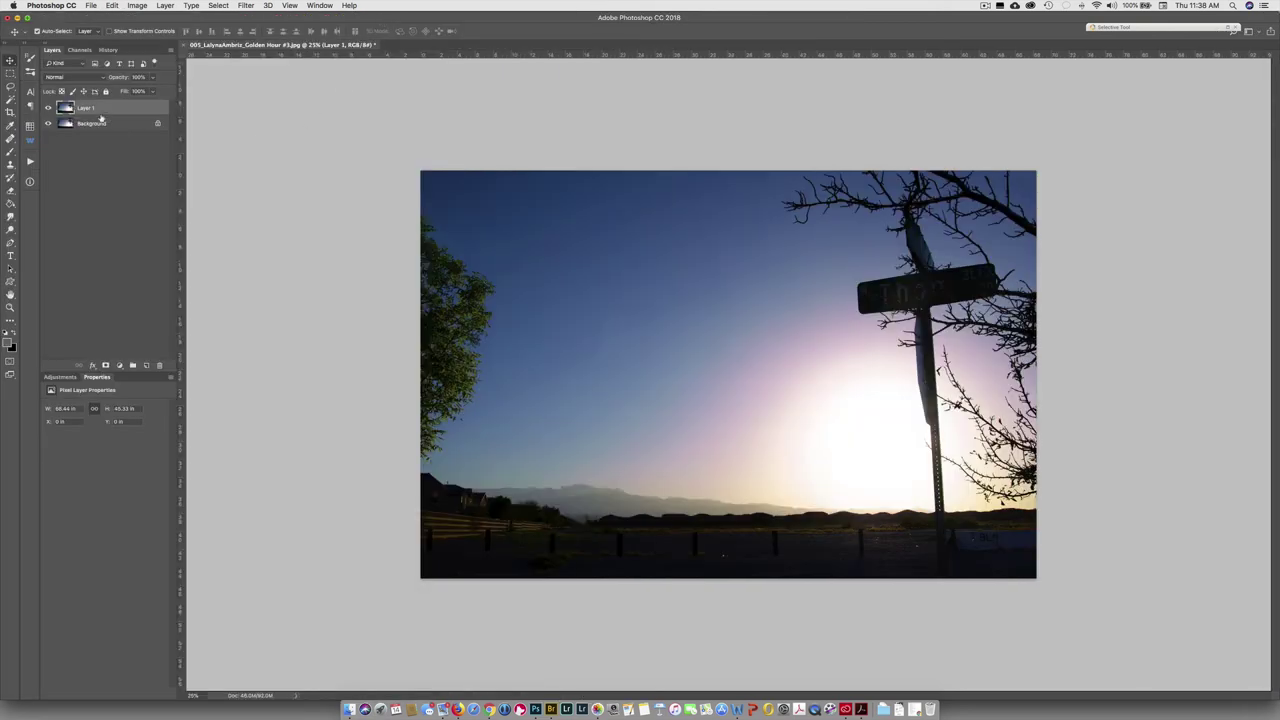
left_click(290, 6)
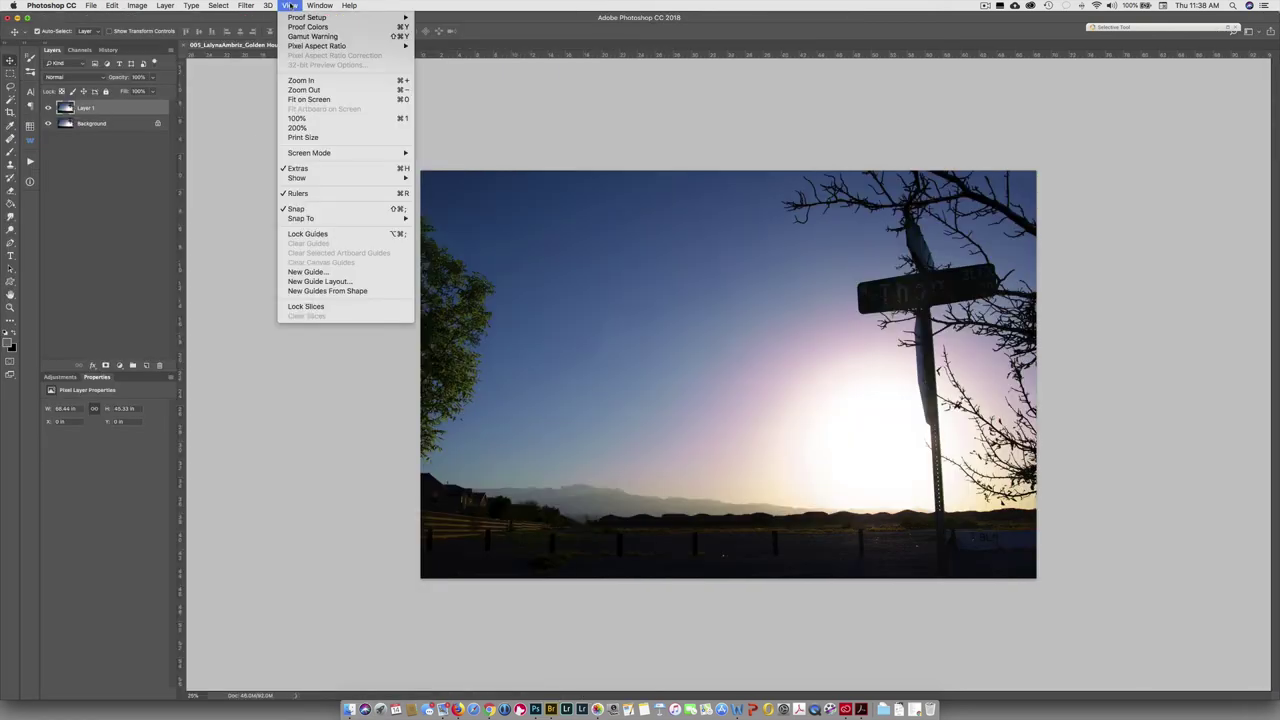
mouse_move(237, 4)
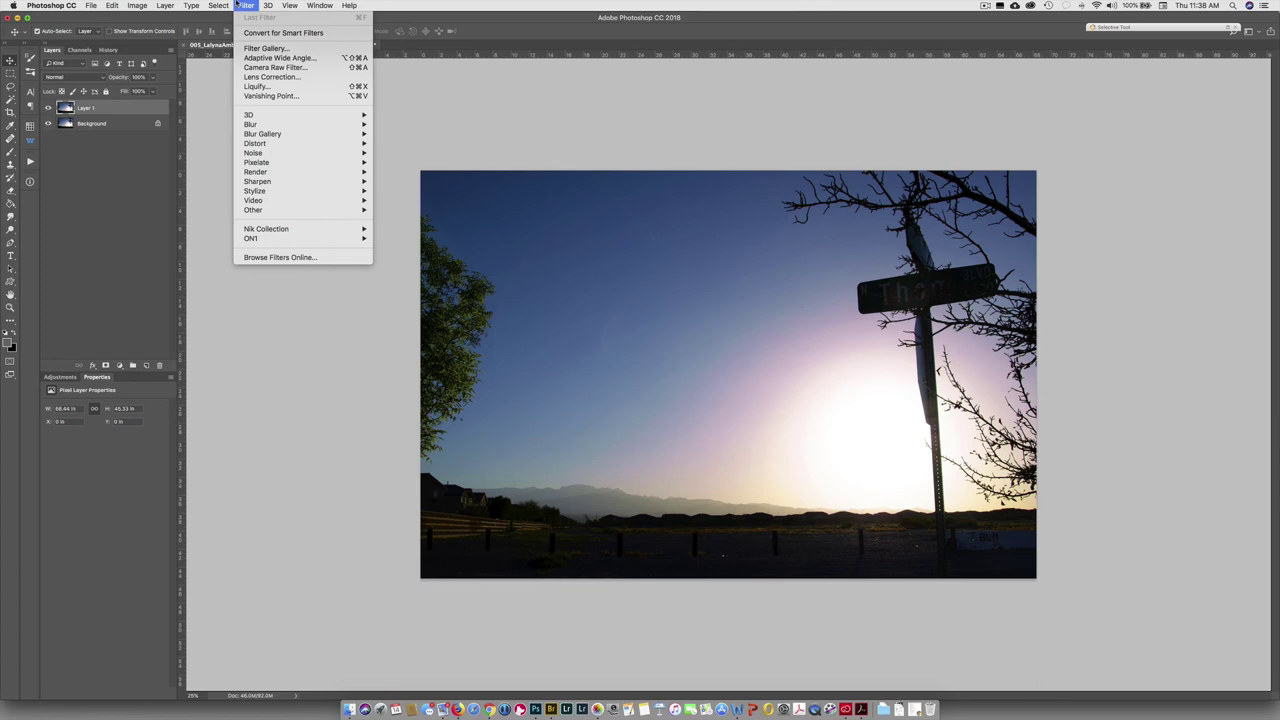
left_click(270, 78)
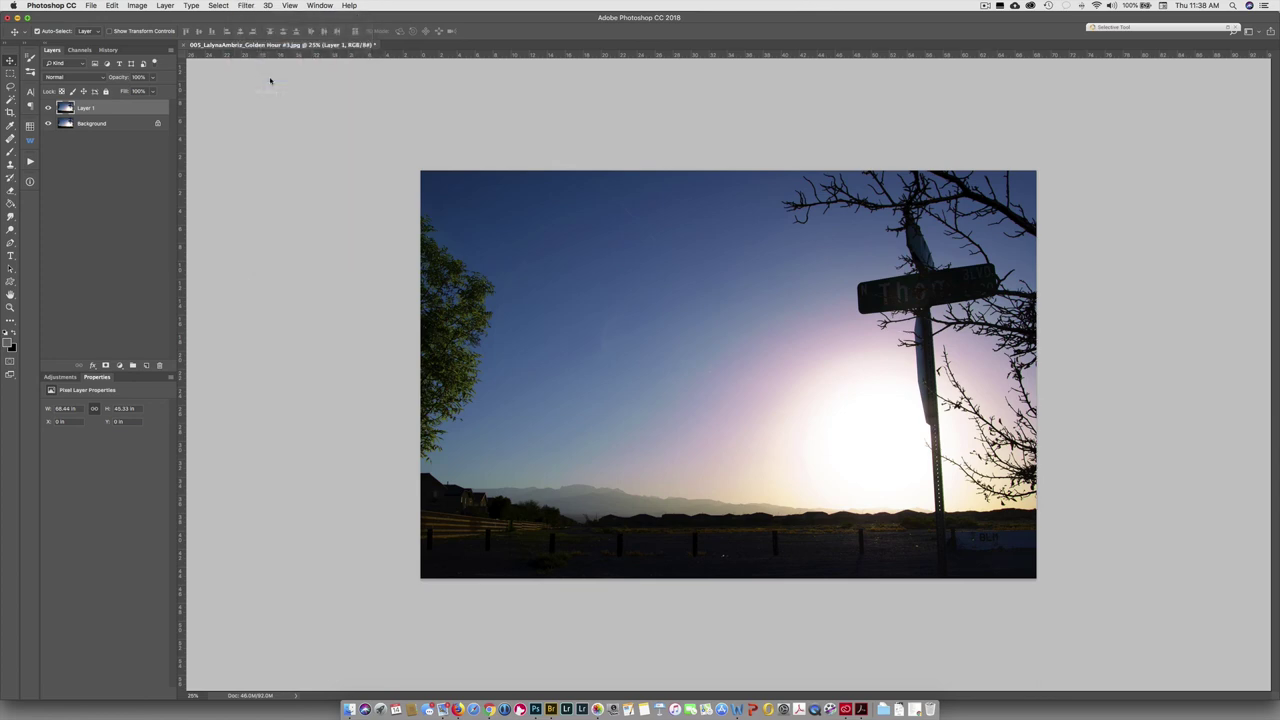
left_click(876, 55)
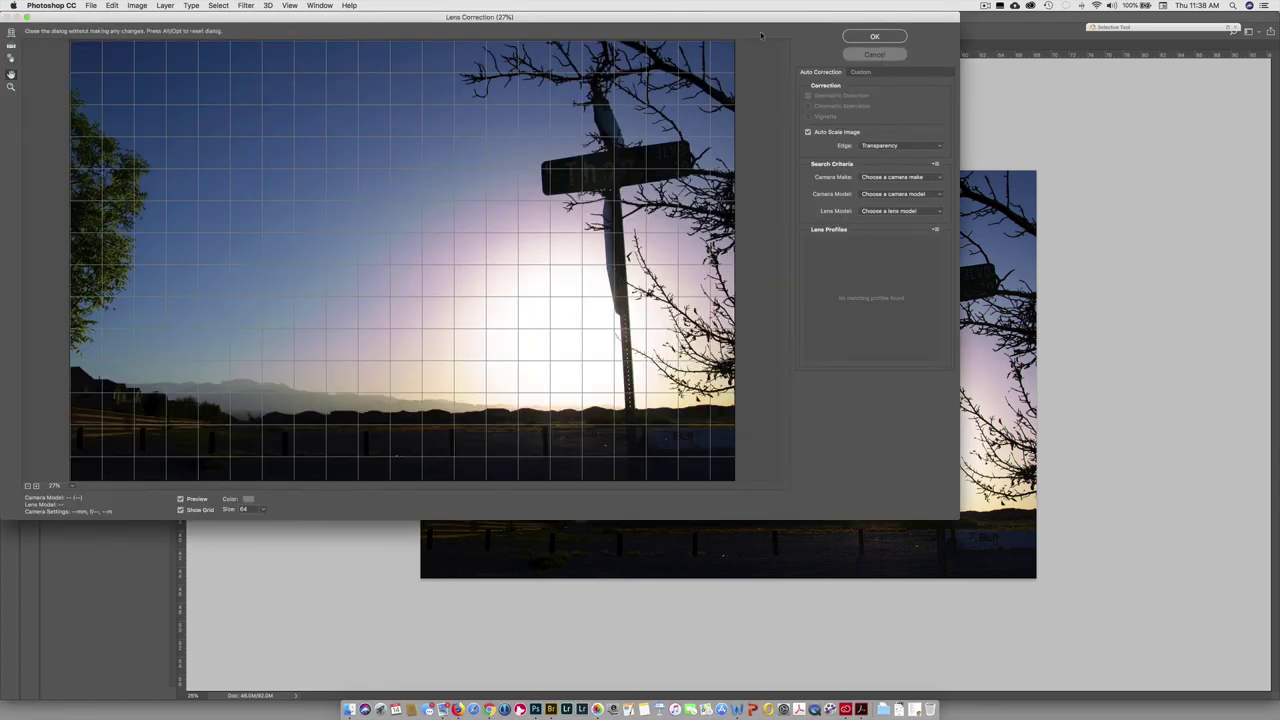
Step: Apply the Camera Raw Filter to the duplicate layer with Shadows raised to about +69
left_click(245, 6)
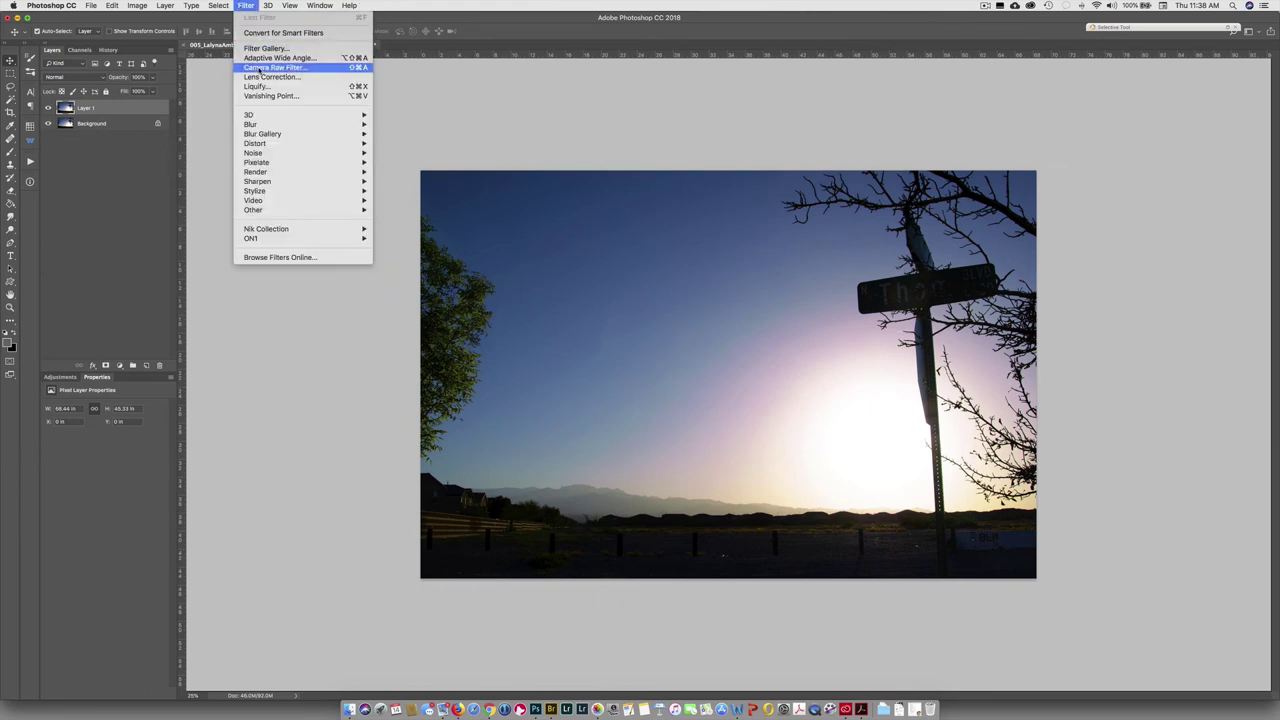
left_click(259, 68)
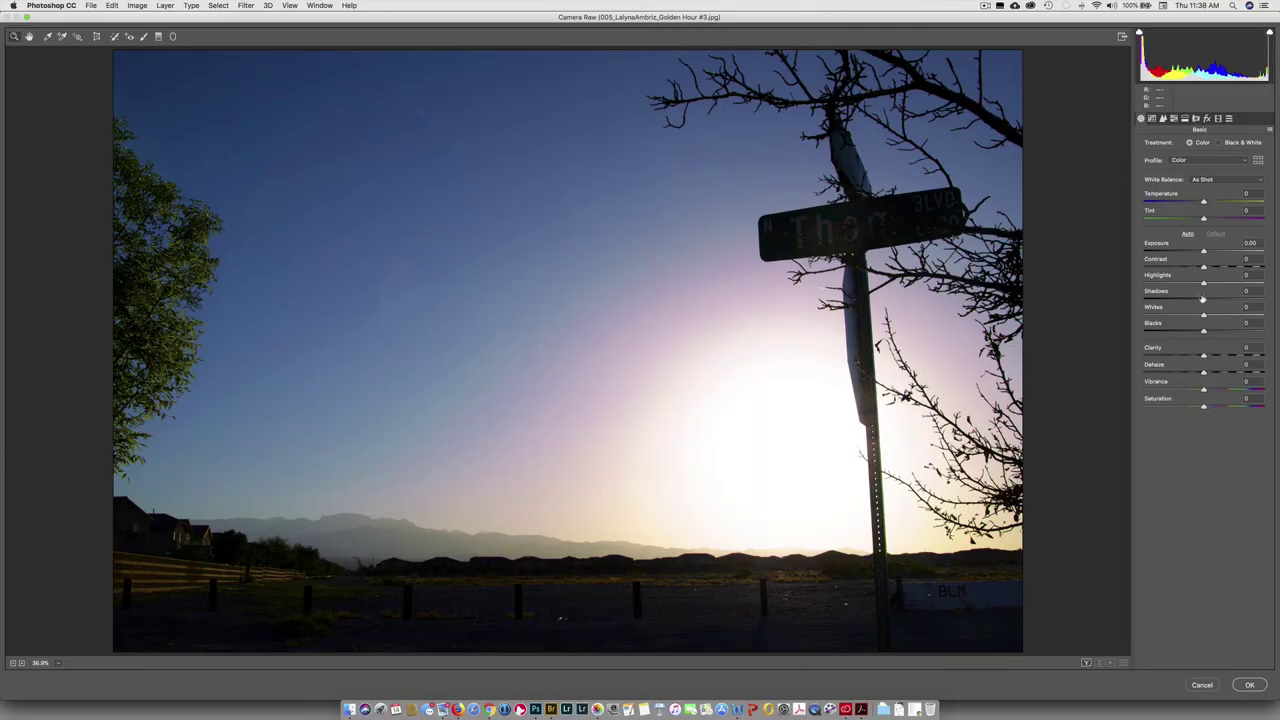
left_click_drag(1203, 298, 1245, 300)
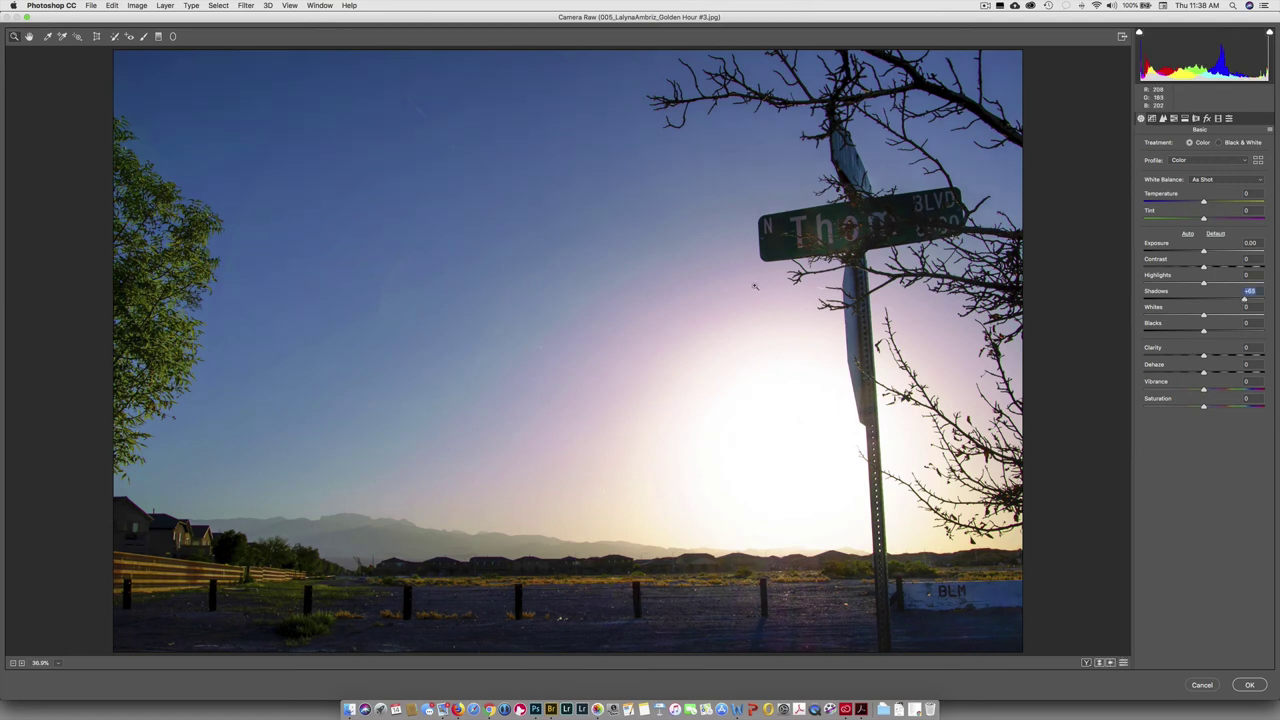
left_click(1249, 685)
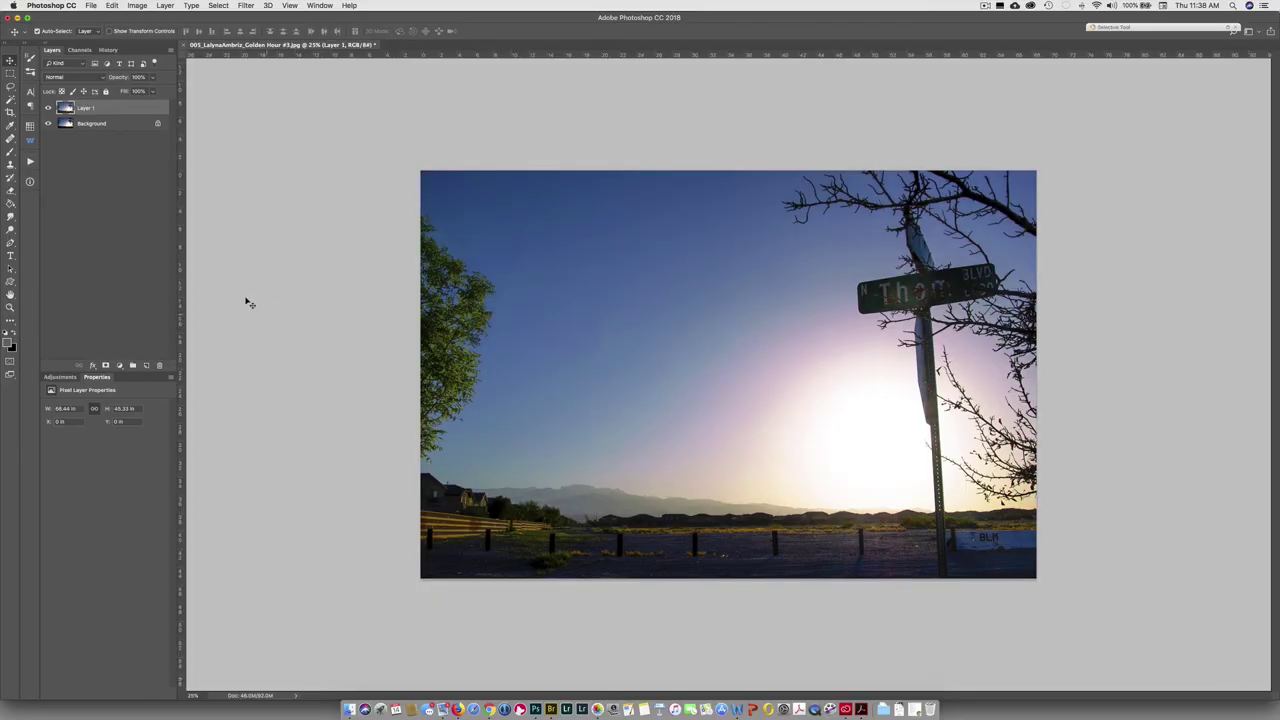
Step: Compare the photo with and without the brightened duplicate layer
left_click(48, 108)
left_click(48, 108)
left_click(48, 108)
left_click(48, 108)
Step: Add a layer mask to the brightened layer and invert it to black
left_click(106, 365)
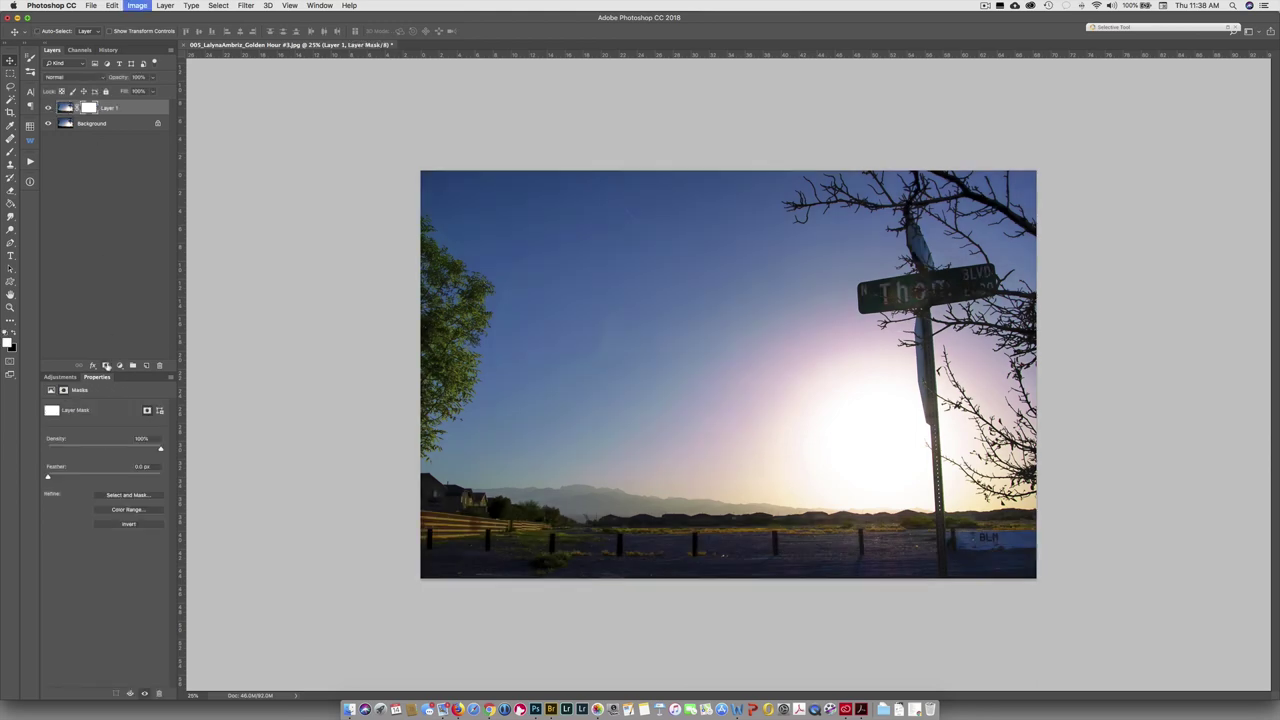
key("ctrl+i")
Step: Paint white on the layer mask over the street sign and its pole with a small brush to reveal the brightened detail
key("b")
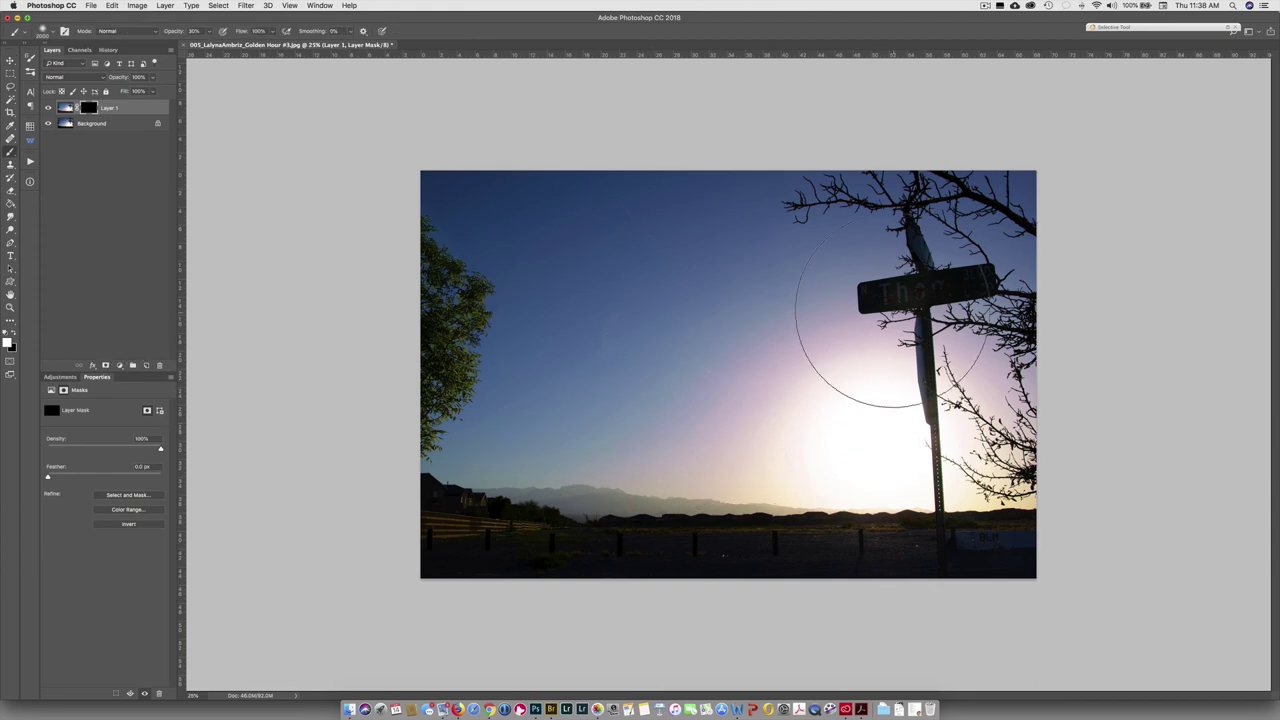
key("bracketleft")
key("bracketleft")
key("bracketleft")
key("bracketleft")
key("bracketleft")
key("bracketleft")
key("bracketleft")
key("bracketleft")
key("bracketleft")
key("bracketleft")
key("bracketleft")
key("bracketleft")
mouse_move(923, 289)
left_mouse_down()
mouse_move(870, 298)
mouse_move(975, 276)
mouse_move(929, 293)
mouse_move(910, 227)
mouse_move(928, 275)
mouse_move(931, 416)
left_mouse_up()
mouse_move(935, 260)
left_mouse_down()
mouse_move(923, 274)
mouse_move(965, 289)
mouse_move(874, 308)
mouse_move(861, 296)
mouse_move(989, 284)
mouse_move(943, 286)
mouse_move(914, 219)
mouse_move(932, 264)
mouse_move(924, 289)
left_mouse_up()
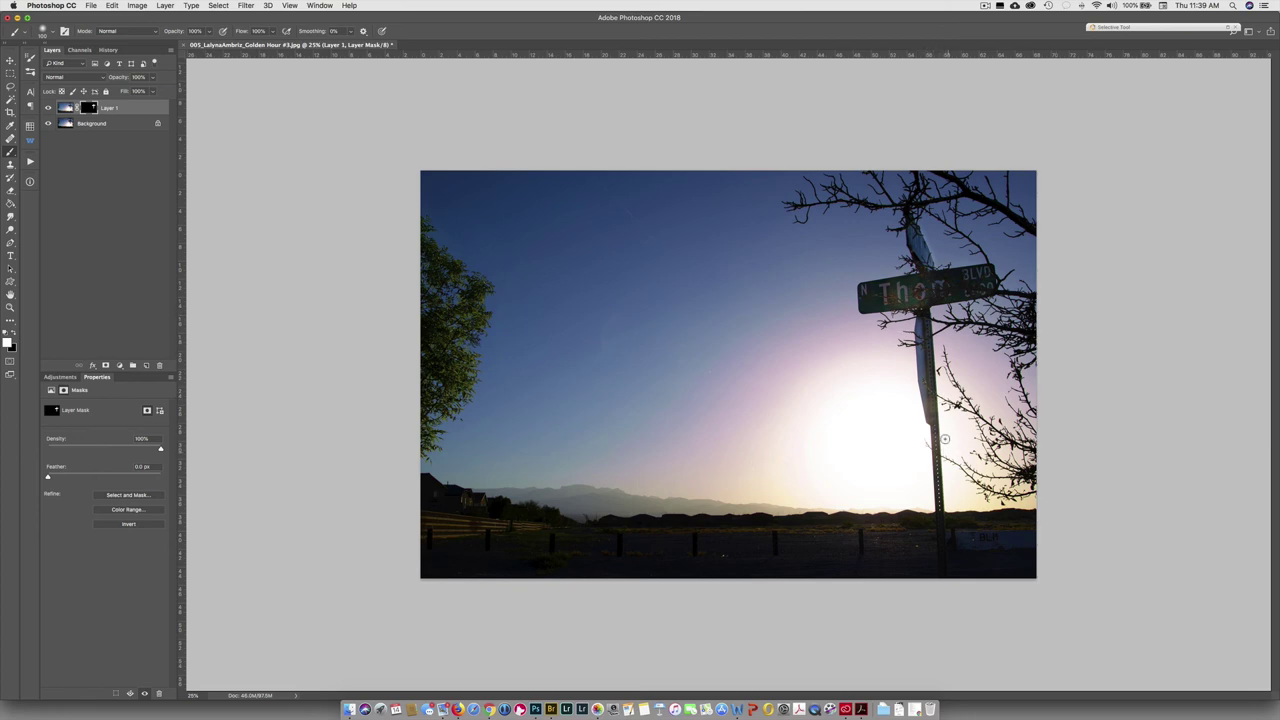
Step: Enlarge the brush and swap the foreground and background colors repeatedly, ending with black as the foreground
key("bracketright")
key("bracketright")
key("bracketright")
key("bracketright")
key("bracketright")
key("bracketright")
key("bracketright")
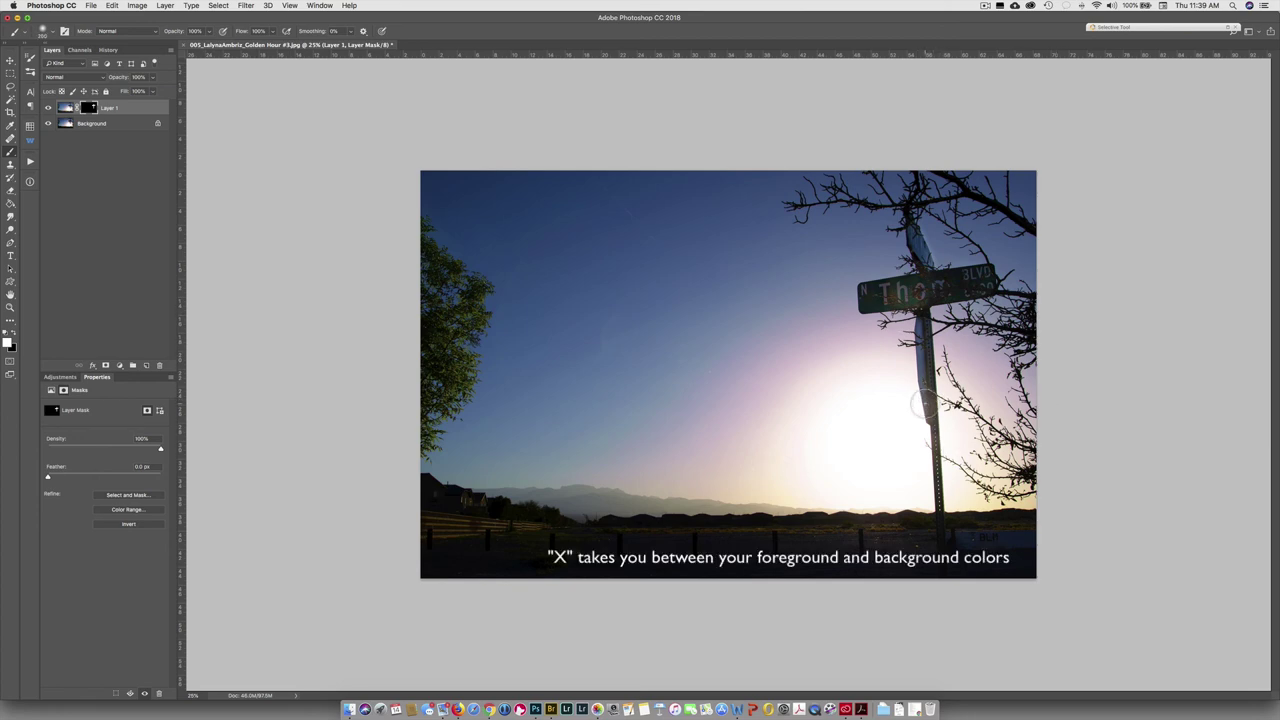
key("bracketright")
key("bracketright")
key("bracketright")
key("x")
key("x")
key("x")
key("x")
key("x")
key("x")
key("x")
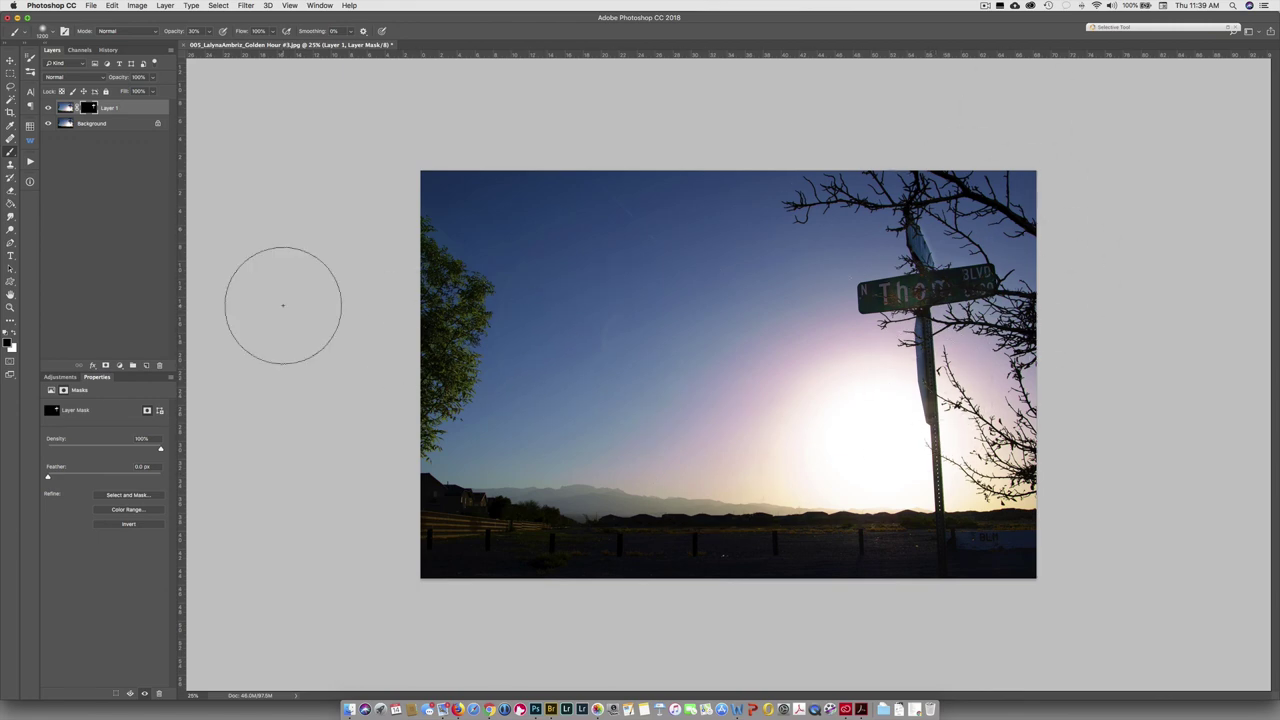
Step: Compare the selectively brightened street sign with the original by hiding and reshowing the masked layer
left_click(47, 108)
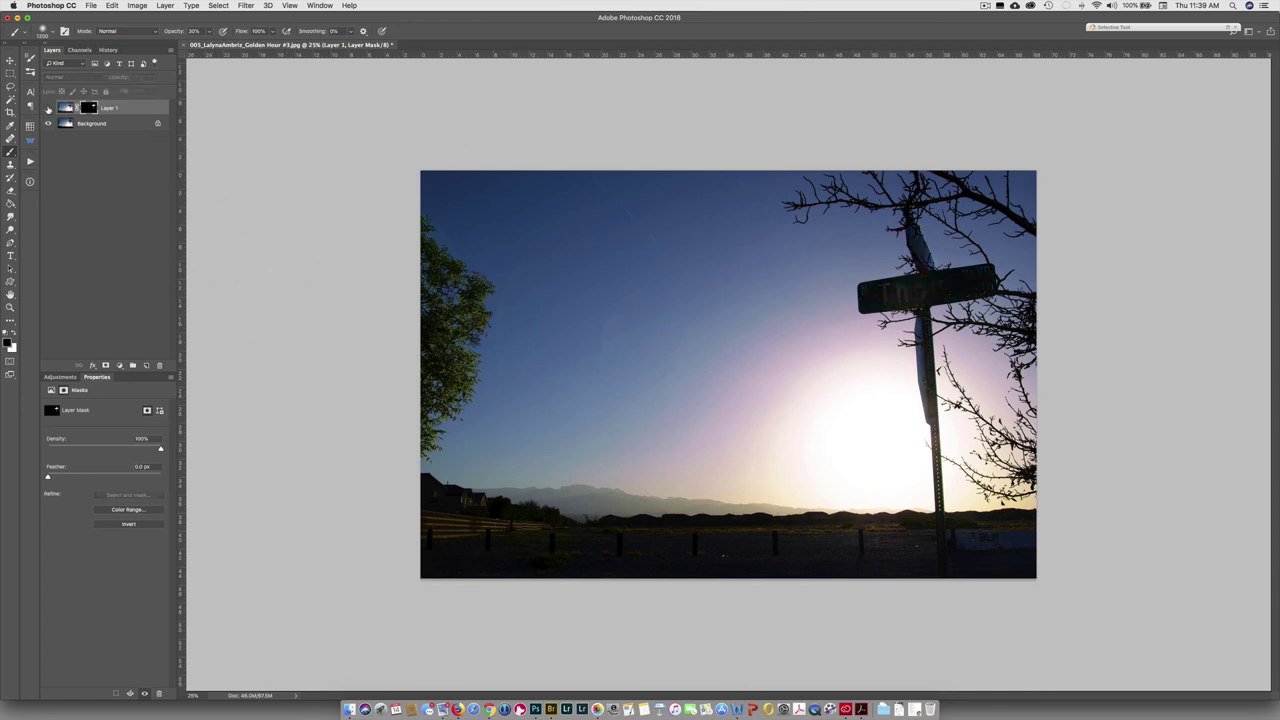
left_click(47, 108)
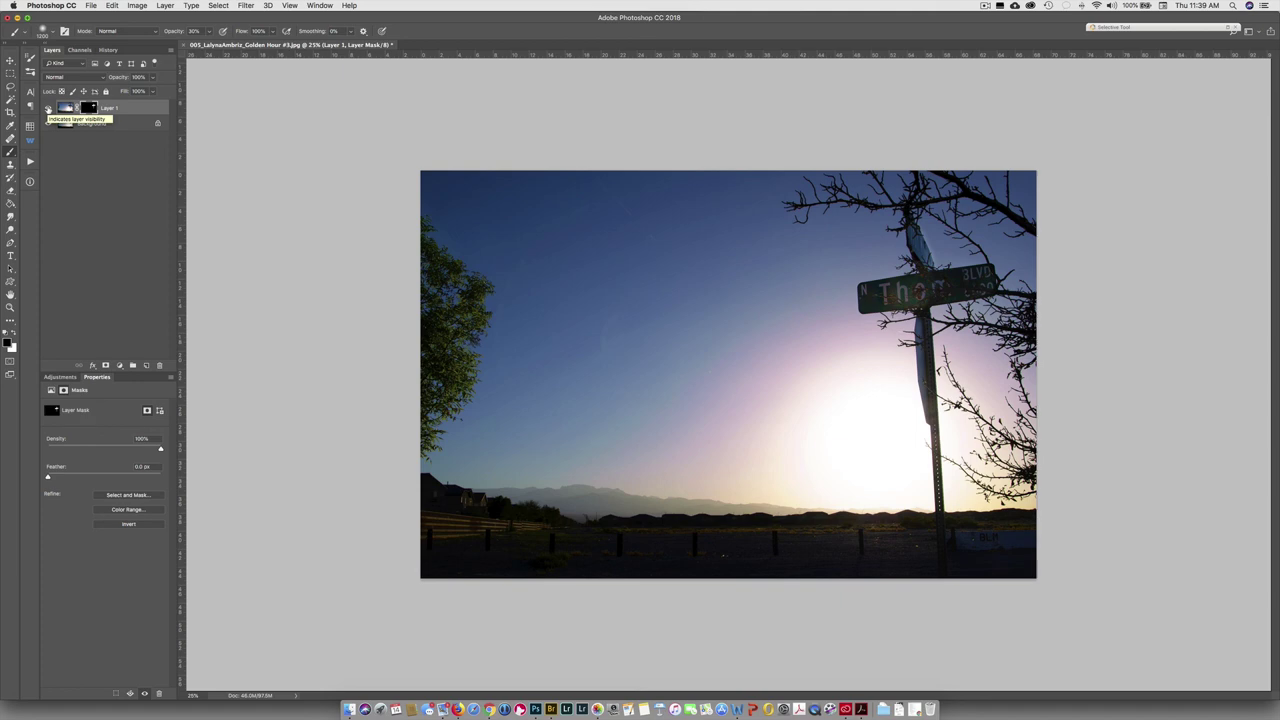
Step: Save the layered street-sign image as a PSD in the same folder and close the document
key("super+shift+s")
key("Return")
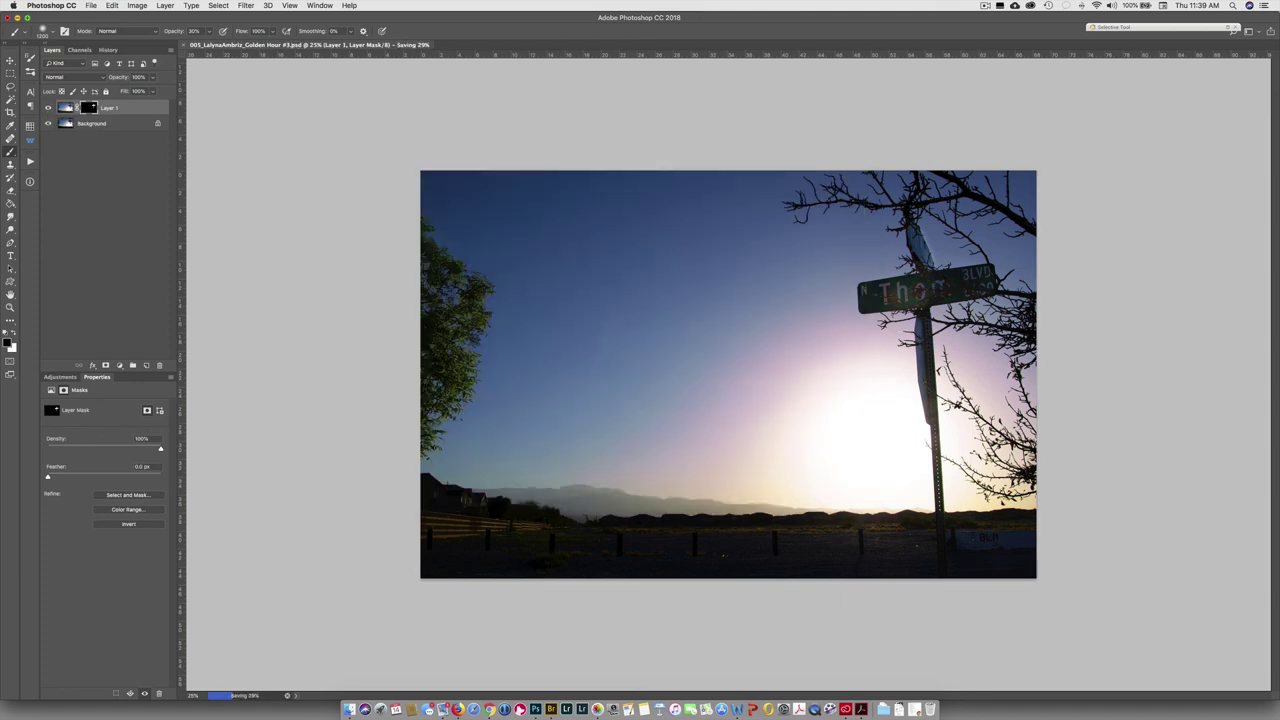
key("super+w")
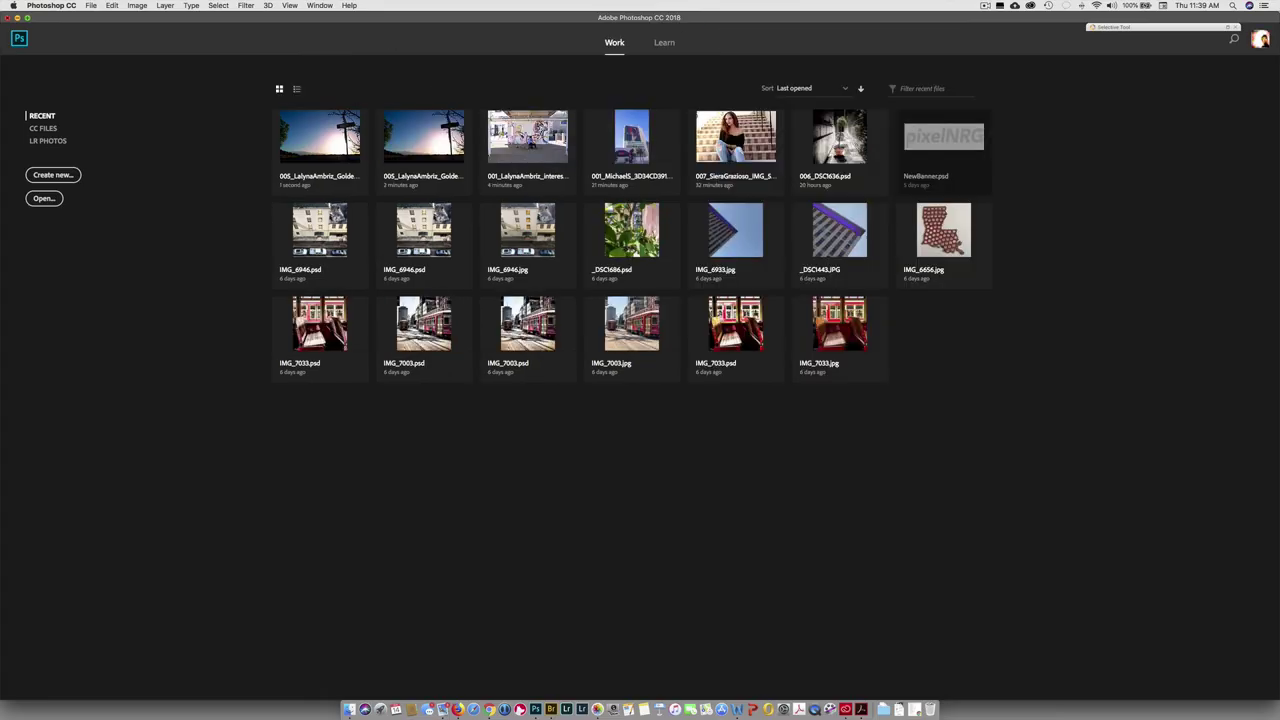
Step: Switch to Bridge and place the new Golden Hour #3 PSD directly after its original JPG
key("super+Tab")
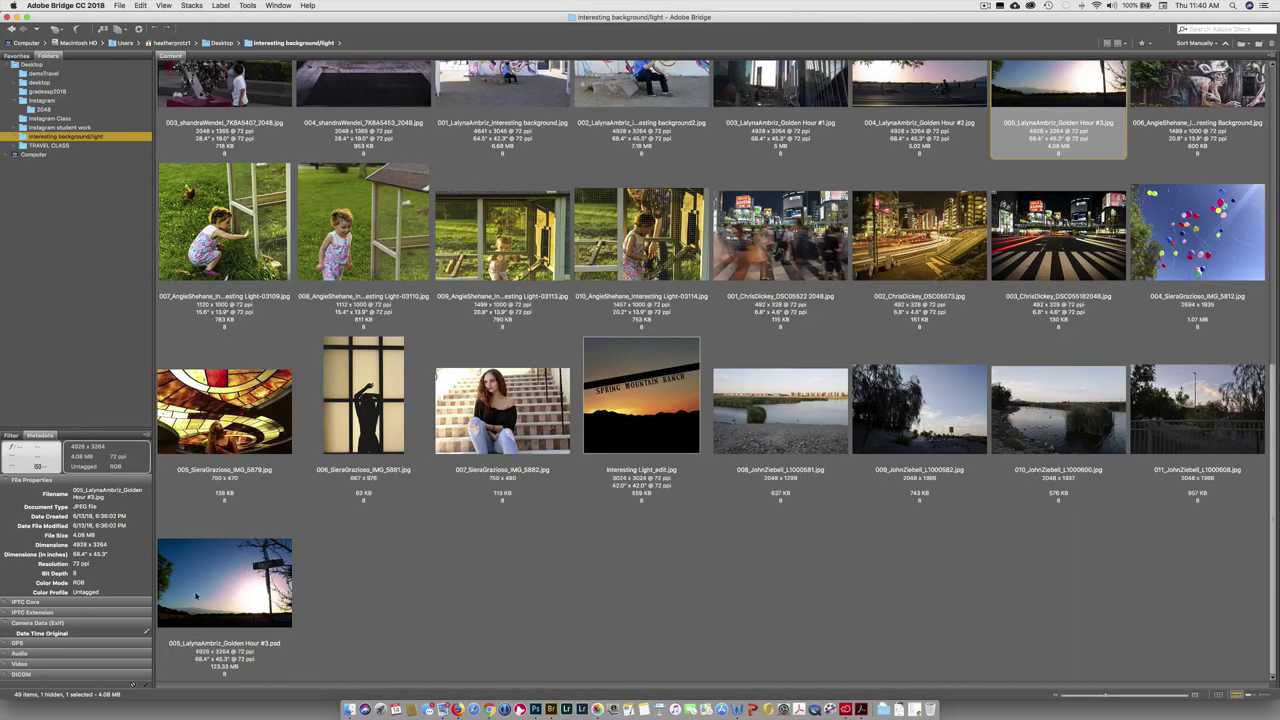
left_click_drag(460, 498, 1080, 131)
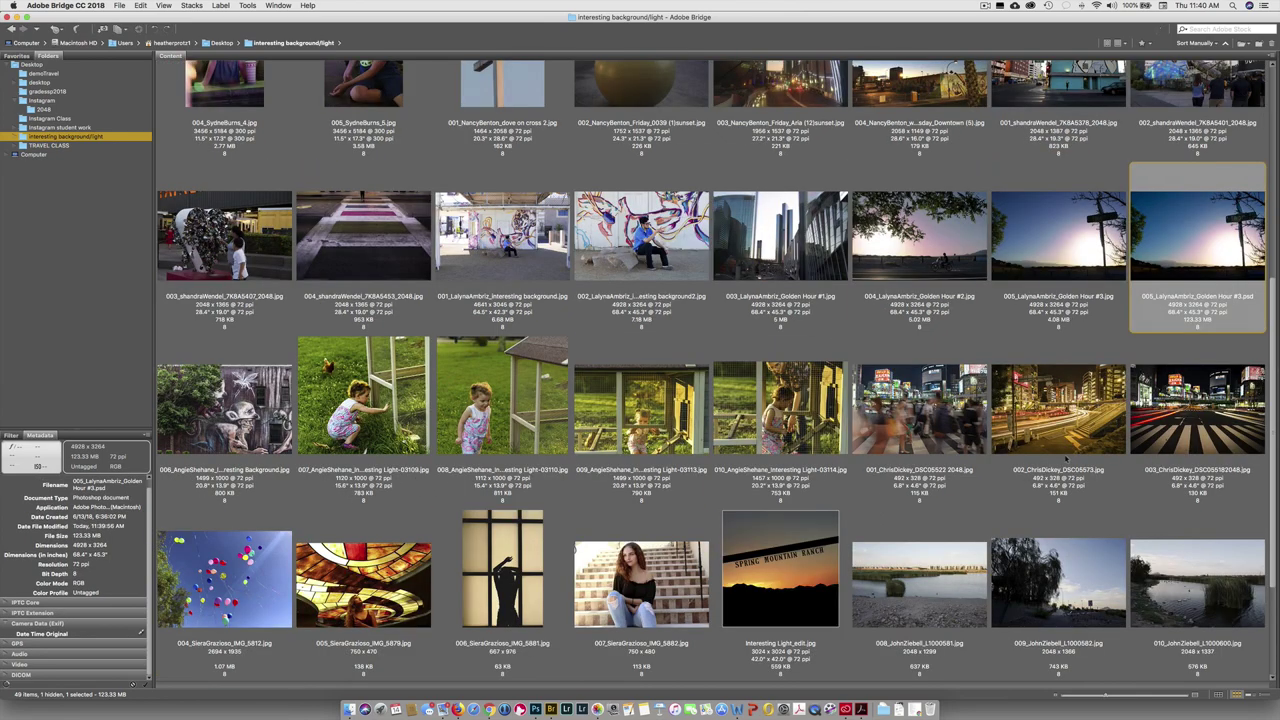
Step: Compare the original Golden Hour #3 JPG and the edited PSD alternately in full-screen preview
left_click(1077, 251)
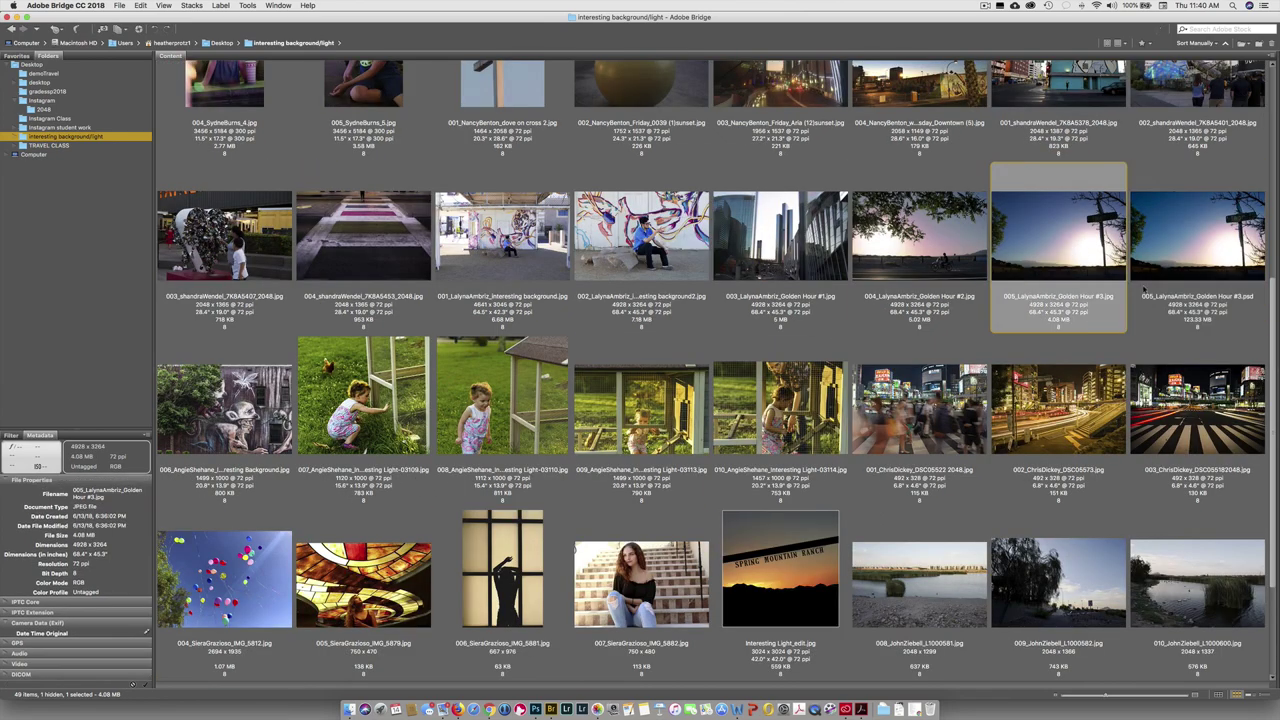
key("space")
key("Right")
key("Left")
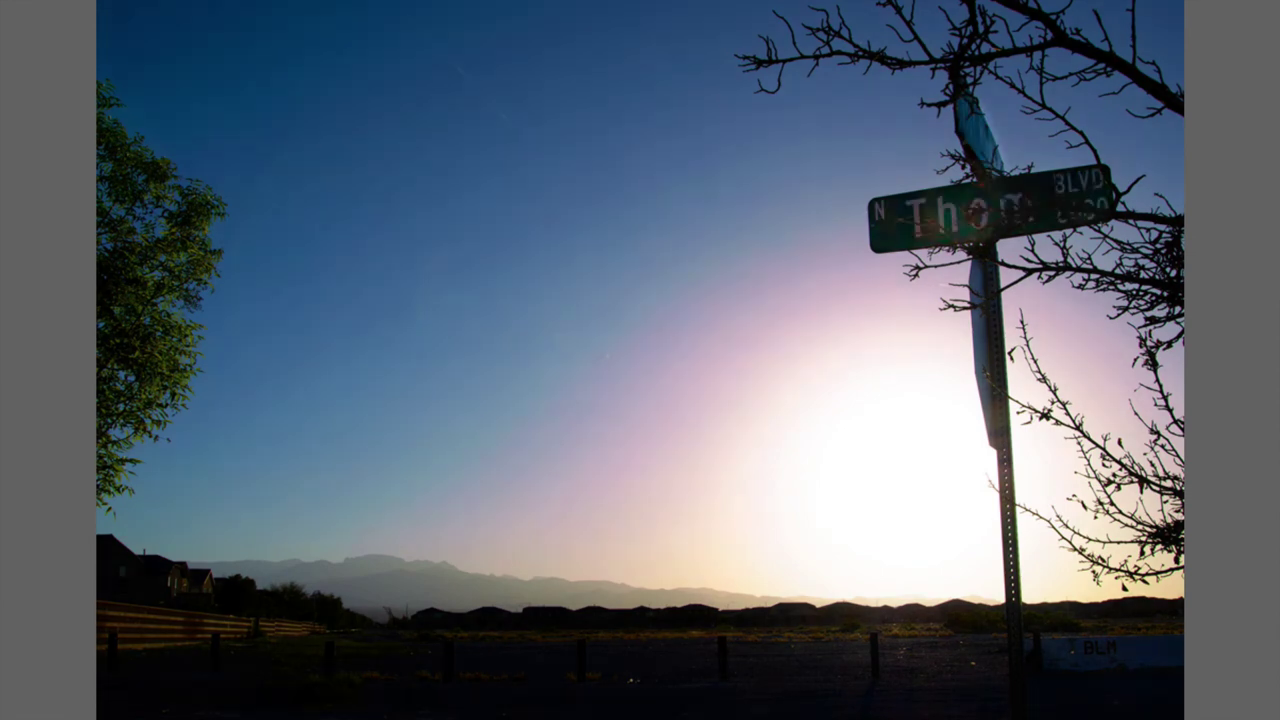
key("Right")
key("Left")
key("Right")
key("Left")
key("Right")
key("Left")
key("space")
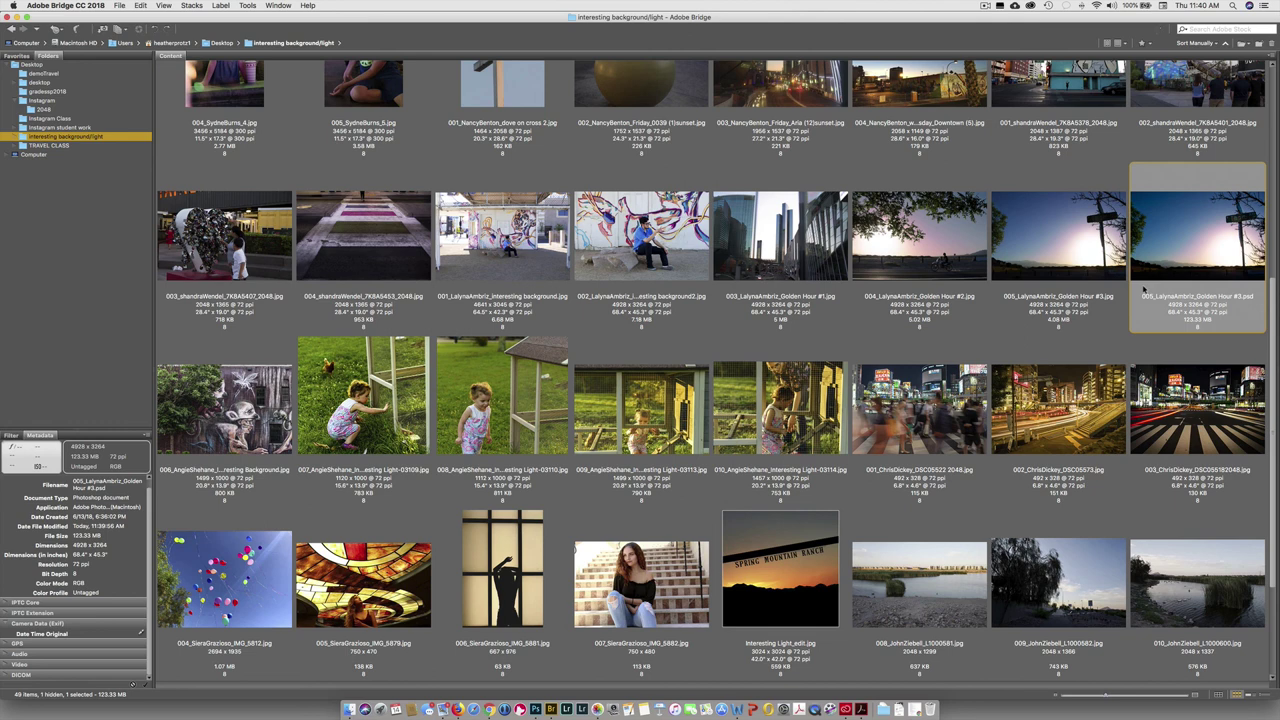
Step: Preview the Golden Hour #1 city tower photo full screen
key("Right")
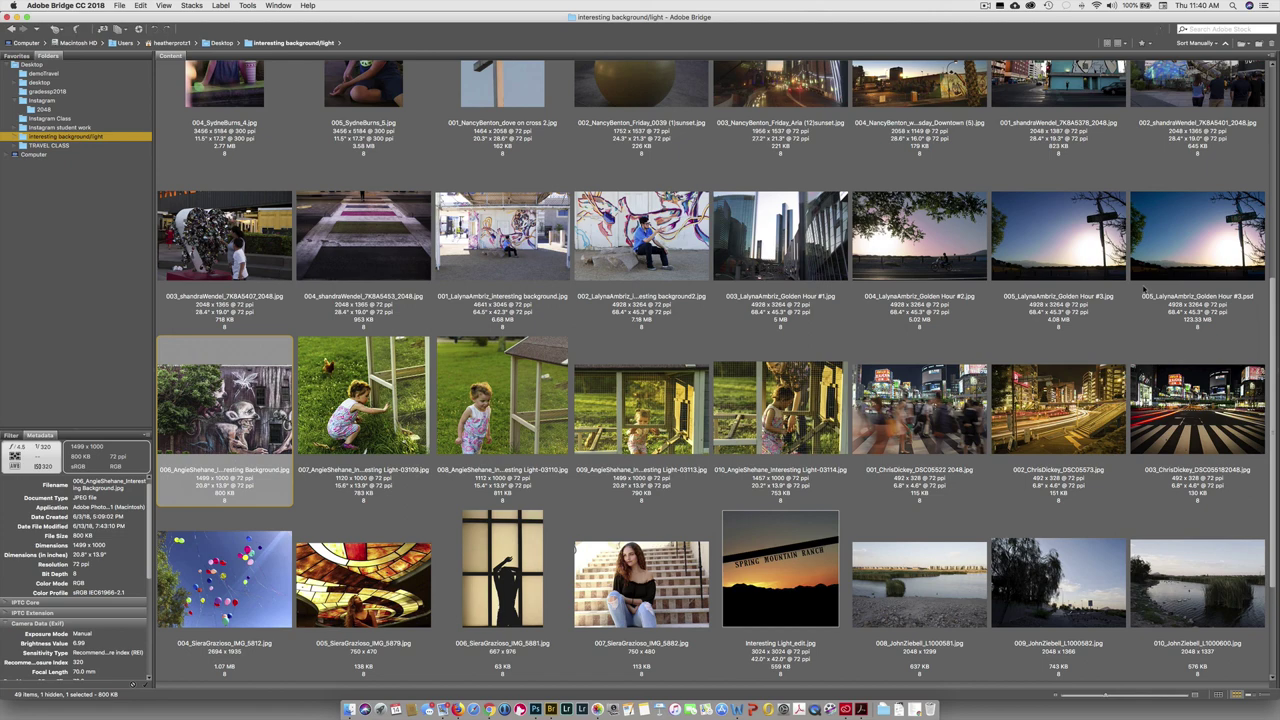
key("Left")
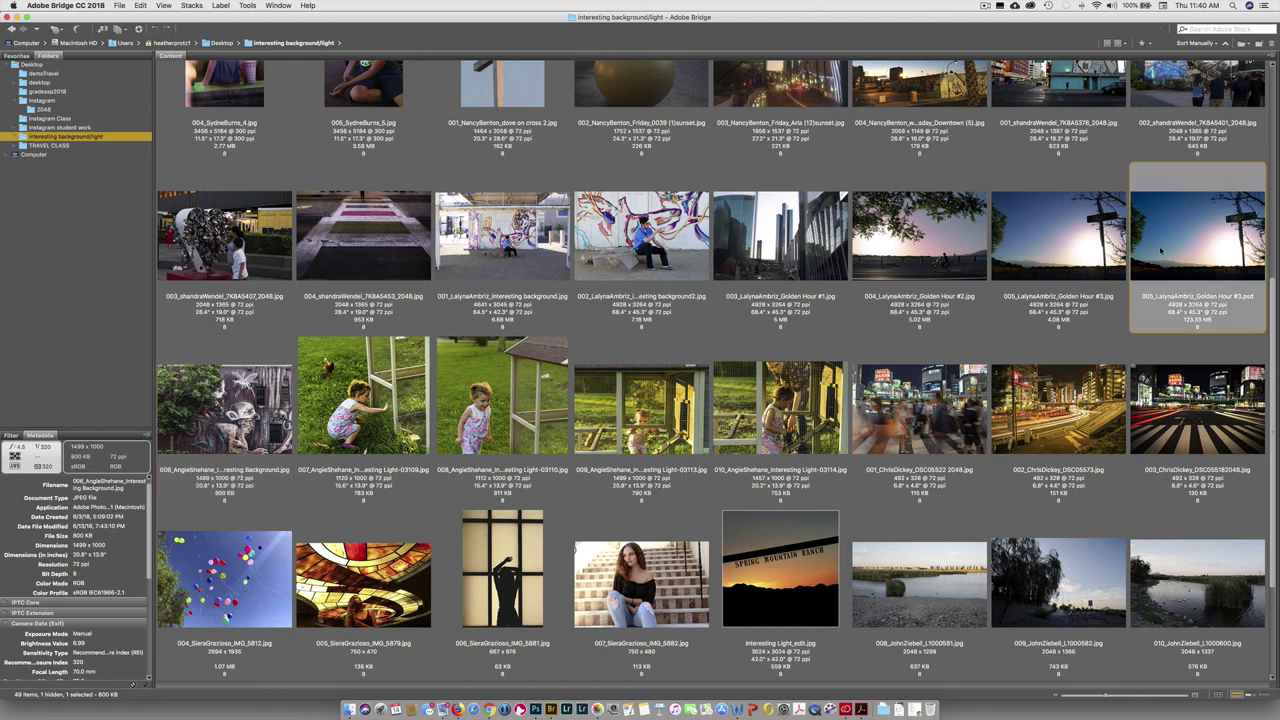
key("Left")
key("Left")
key("Left")
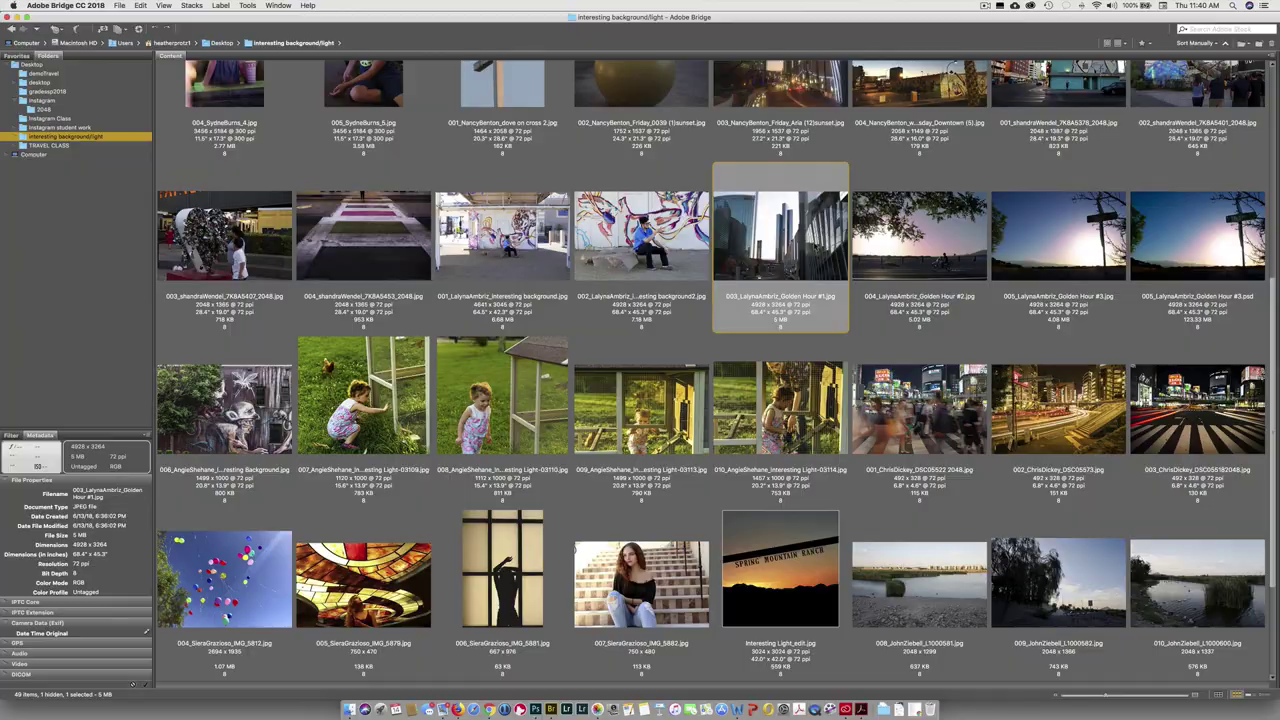
key("space")
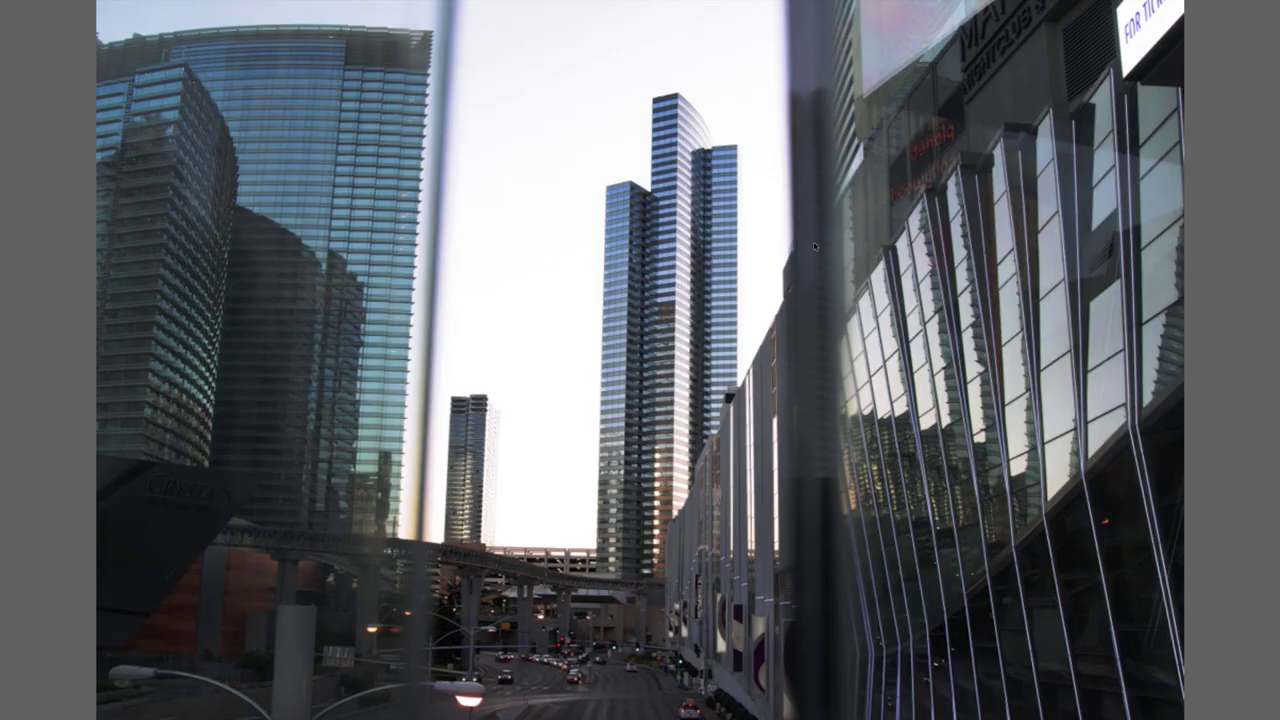